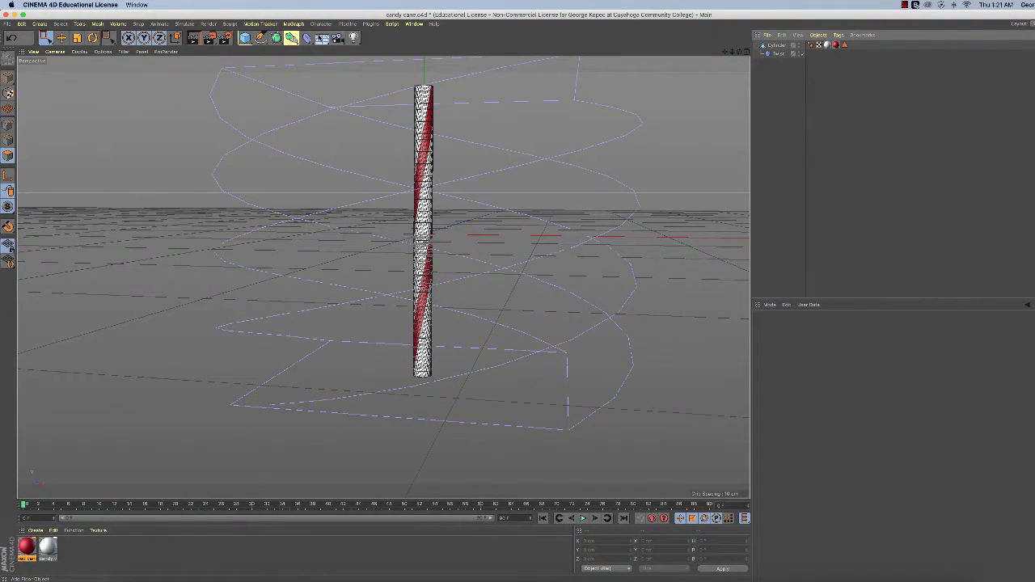
- Add a Bend deformer from the deformer palette alongside the twisted Cylinder
click(308, 38)
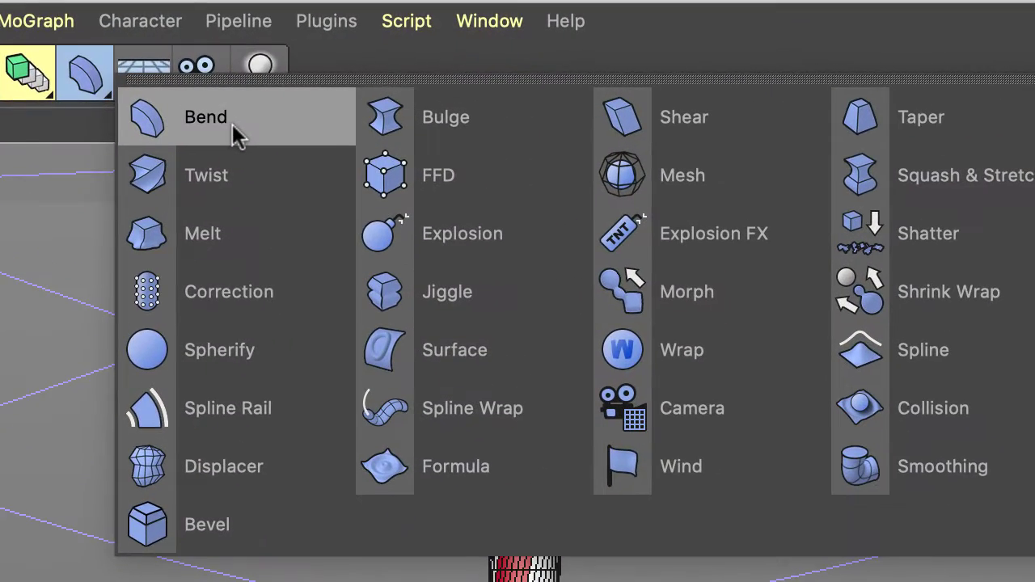
click(232, 123)
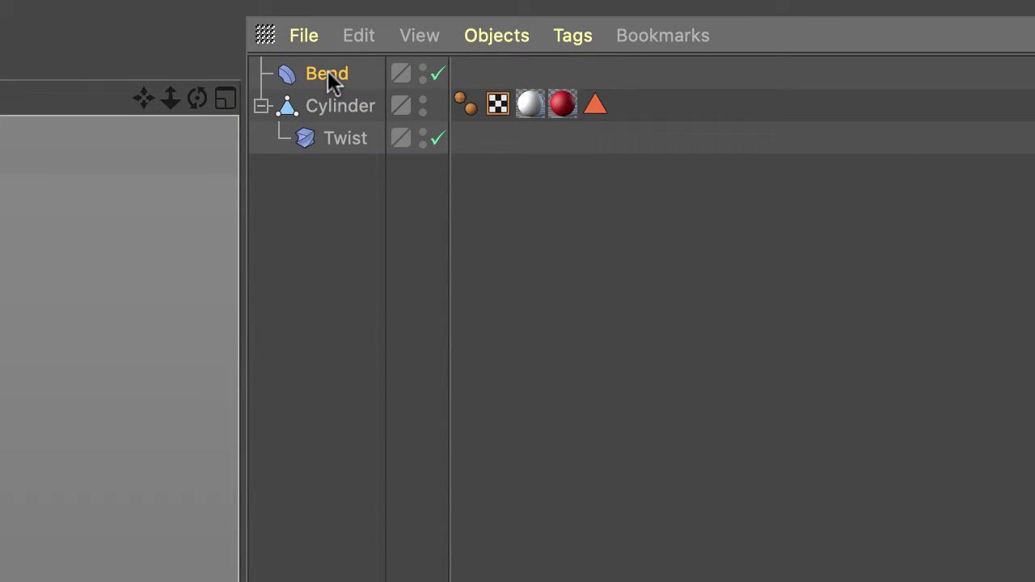
- Nest the Bend deformer under the Cylinder, above Twist
drag(327, 71, 344, 113)
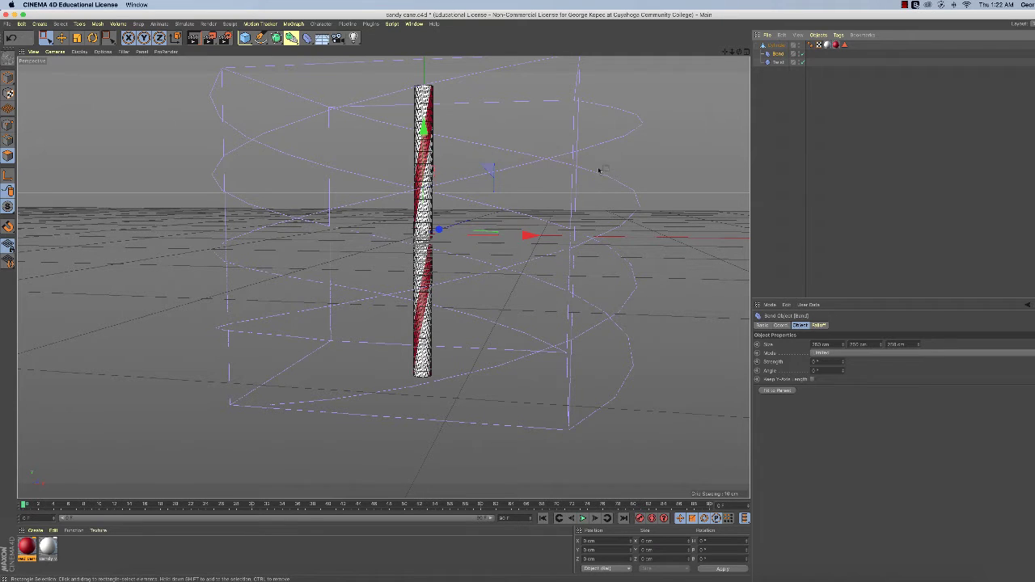
- Raise the Bend Strength to 37°, curving the twisted cane into an S-like bend
scroll(556, 185, down, 5)
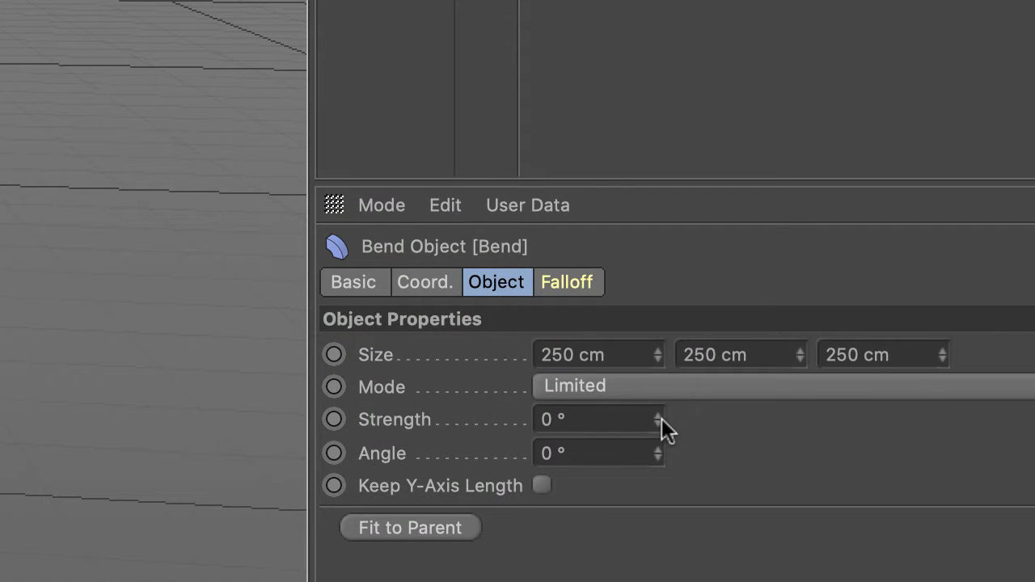
drag(661, 416, 662, 415)
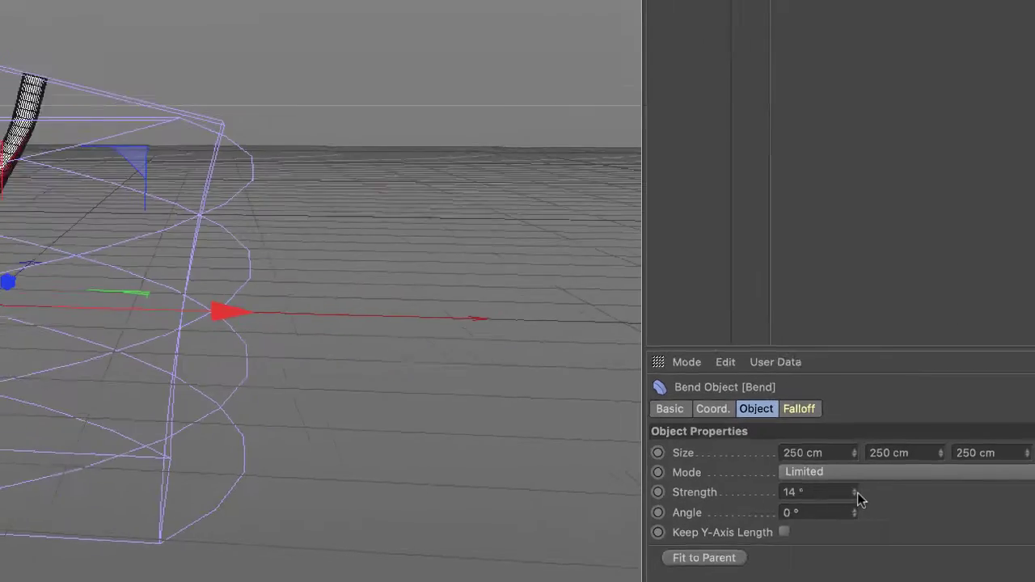
click(657, 416)
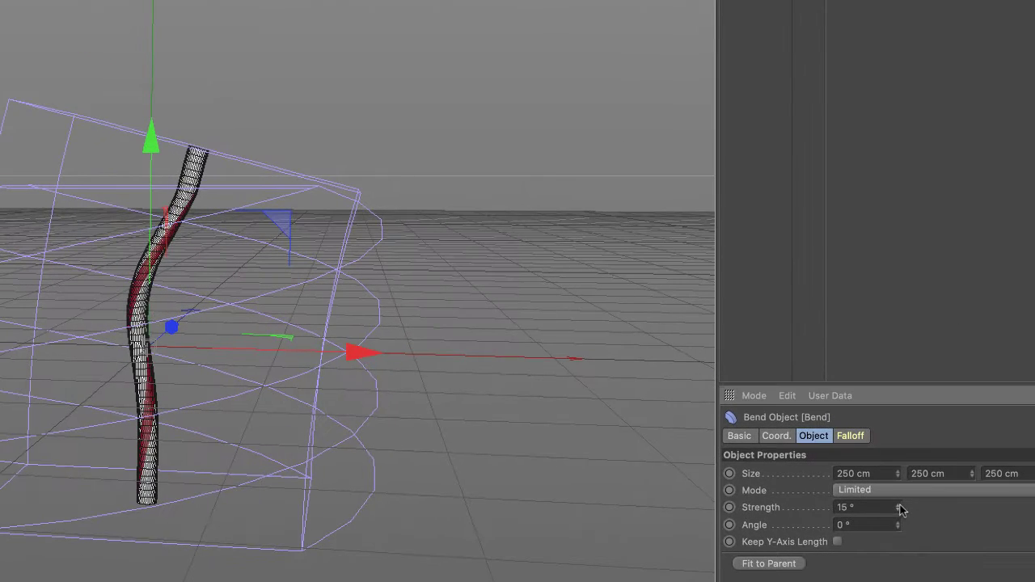
drag(899, 507, 899, 507)
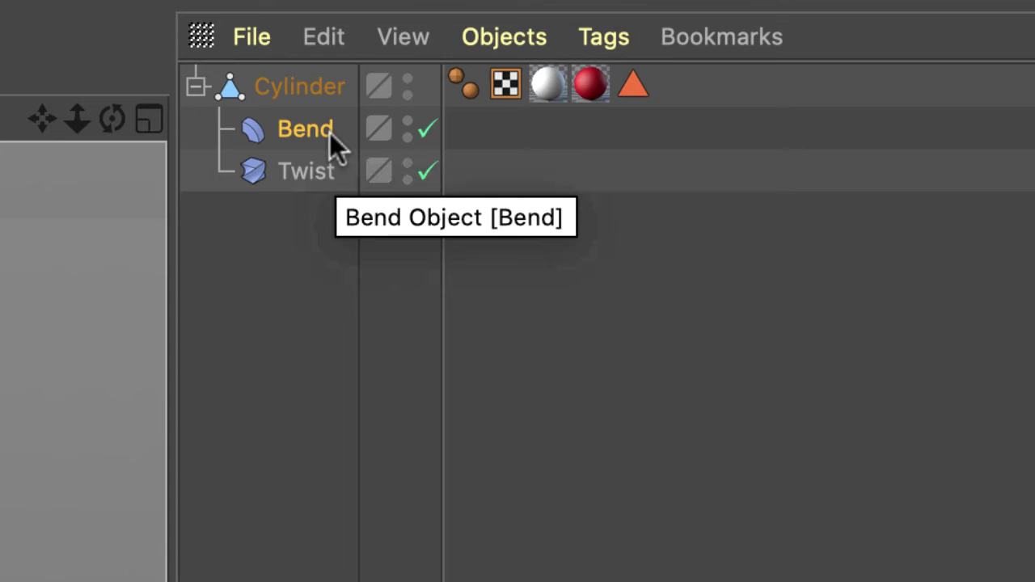
- Move Twist above Bend under the Cylinder, then select Bend for editing
click(307, 170)
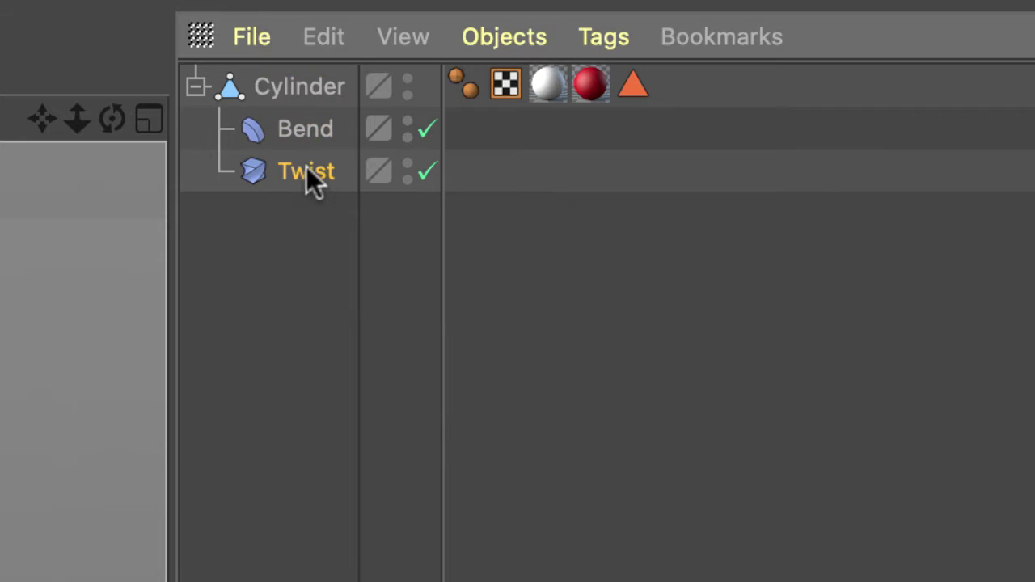
drag(314, 171, 316, 117)
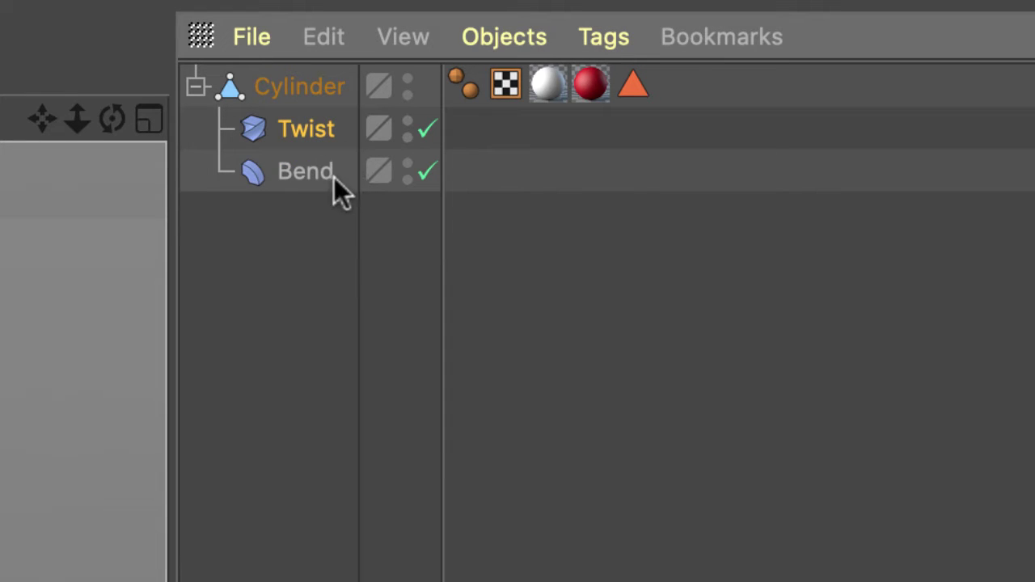
click(308, 84)
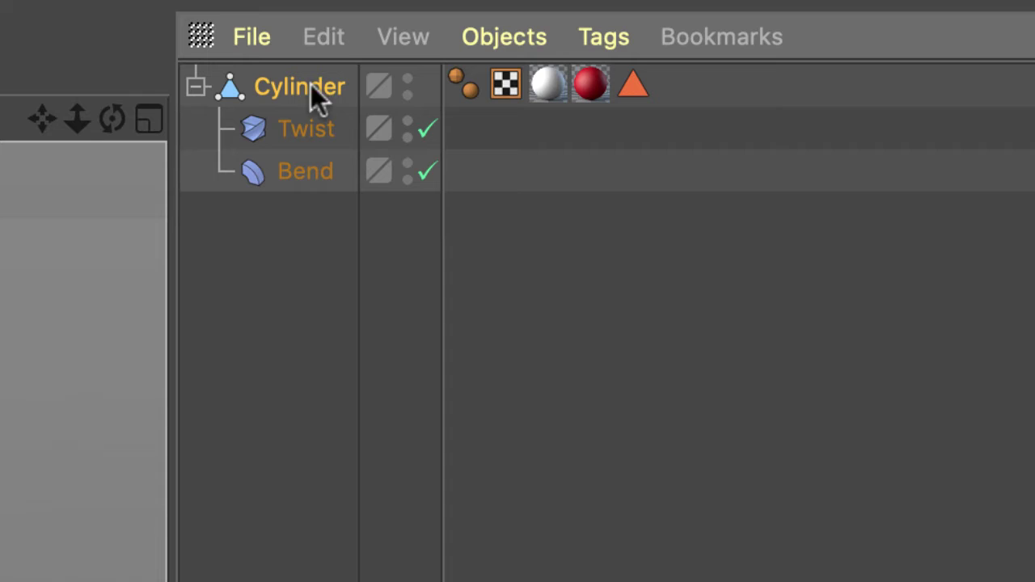
click(333, 130)
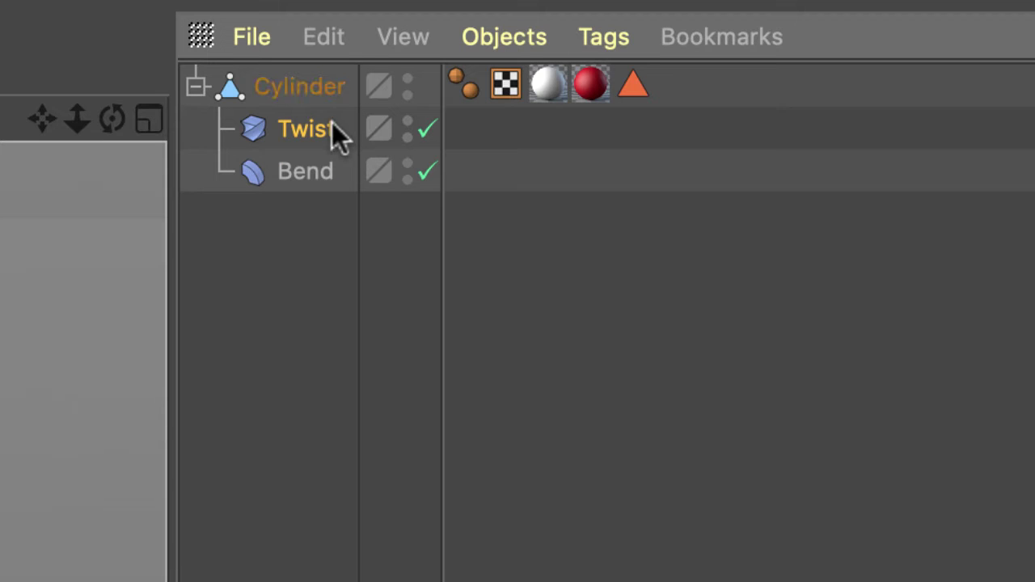
click(327, 170)
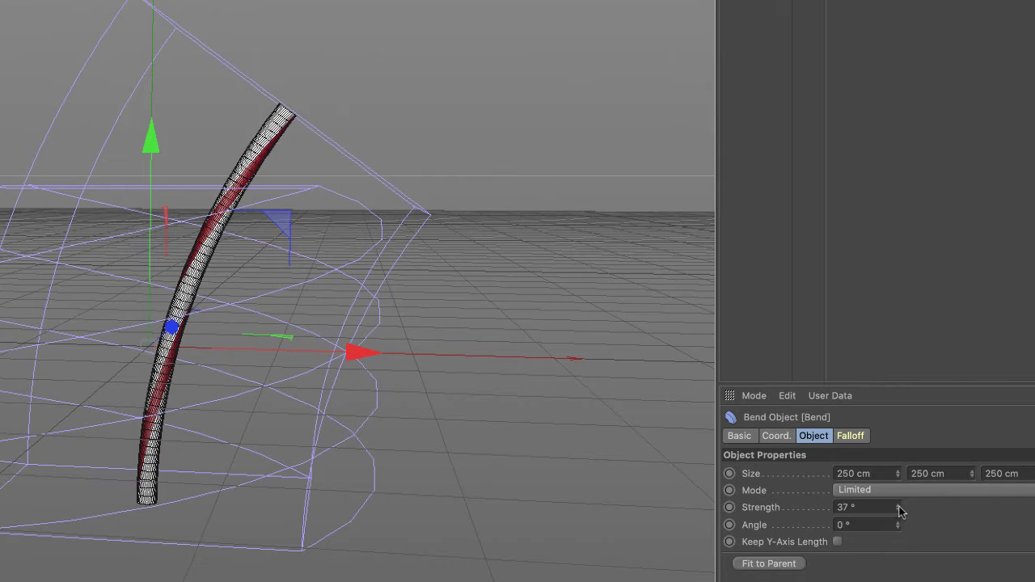
- Raise the Bend Strength to 100° for a long sweeping arc
drag(898, 505, 899, 501)
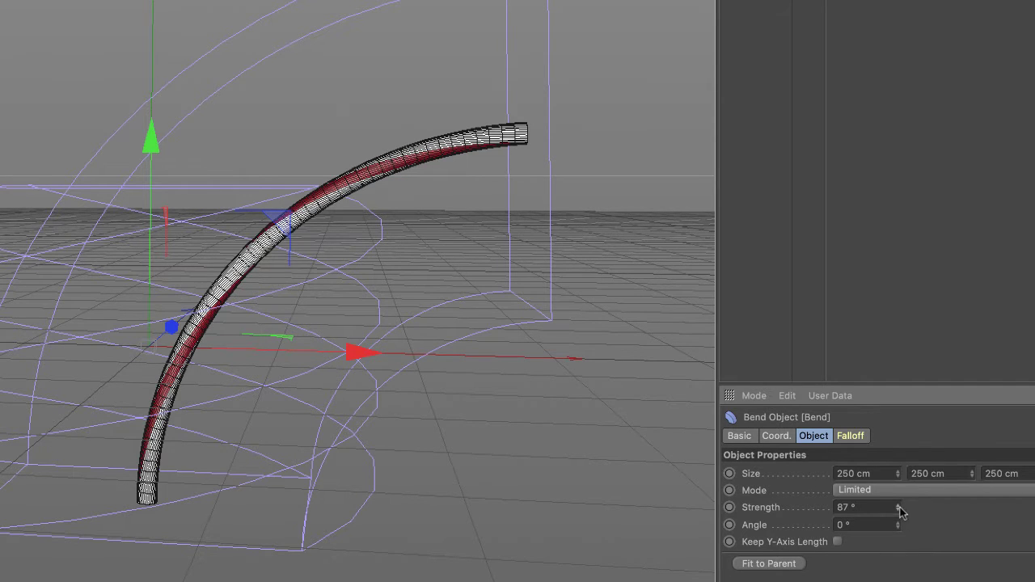
drag(898, 509, 899, 509)
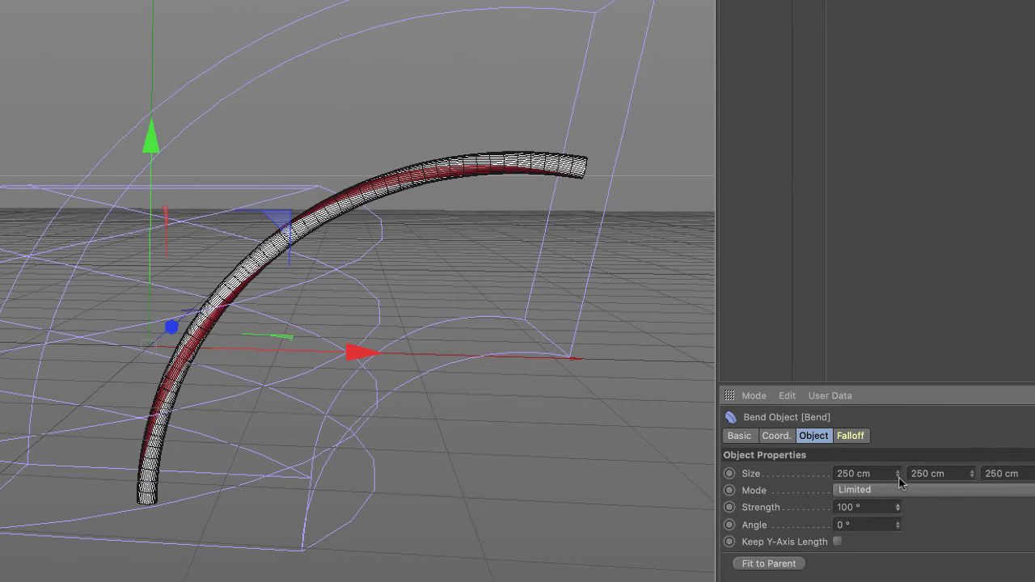
- Reduce the Bend deformer's Size X to 91 cm and Size Y to 64 cm
drag(900, 479, 900, 481)
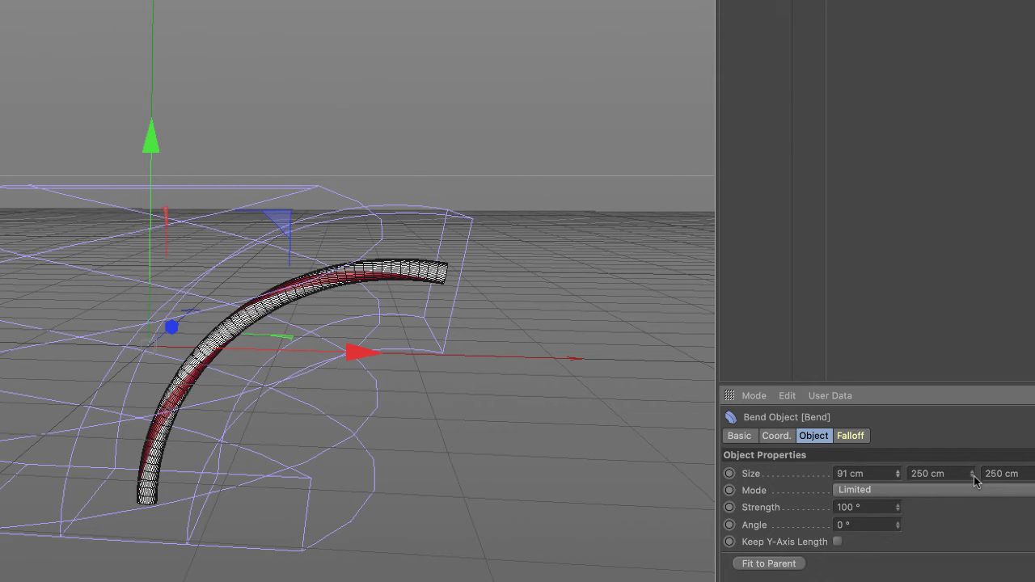
drag(975, 481, 973, 476)
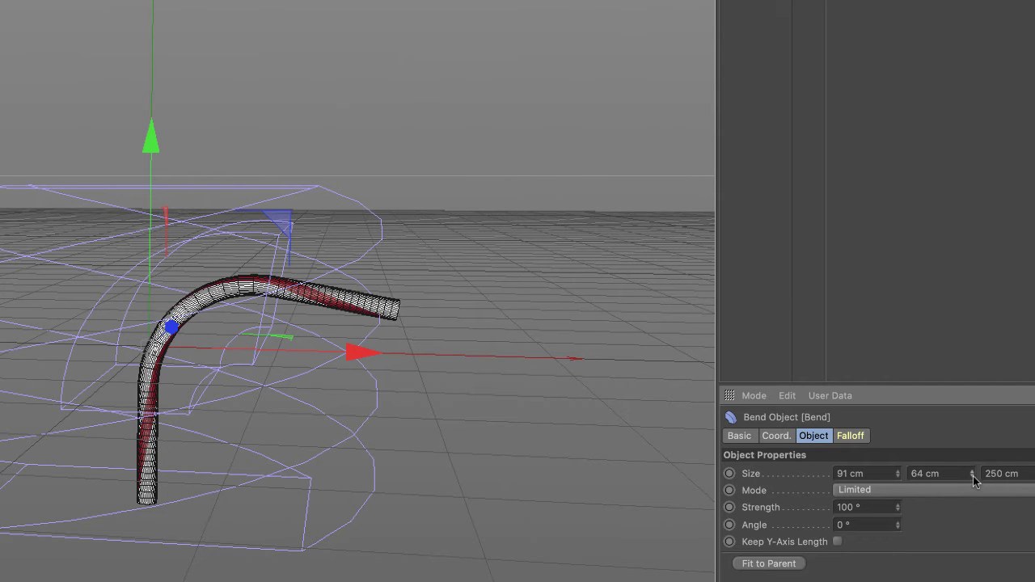
- Shrink the Bend Size Y to 23 cm, move it up, and set Strength to 180°
drag(973, 479, 972, 479)
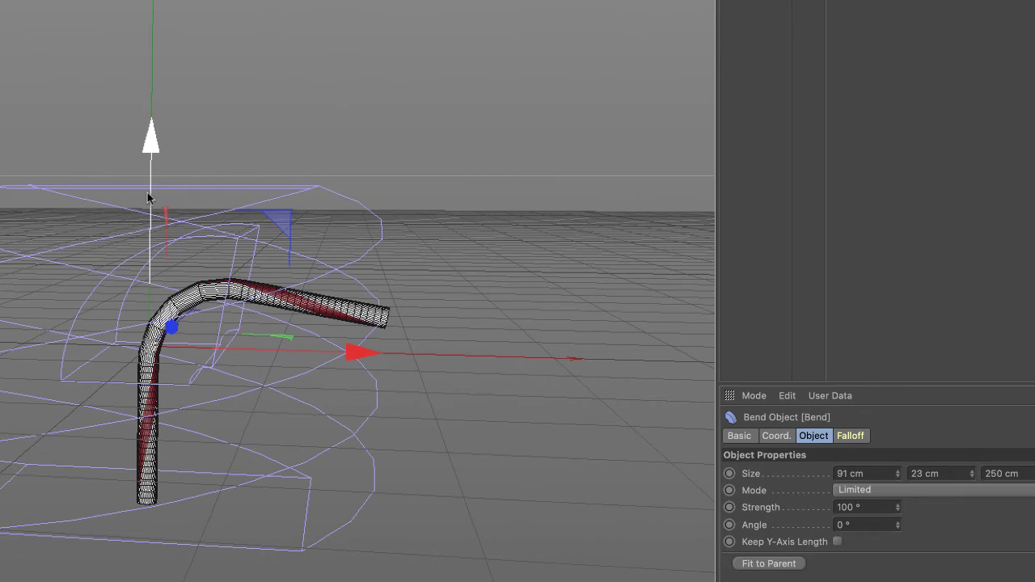
drag(151, 196, 161, 79)
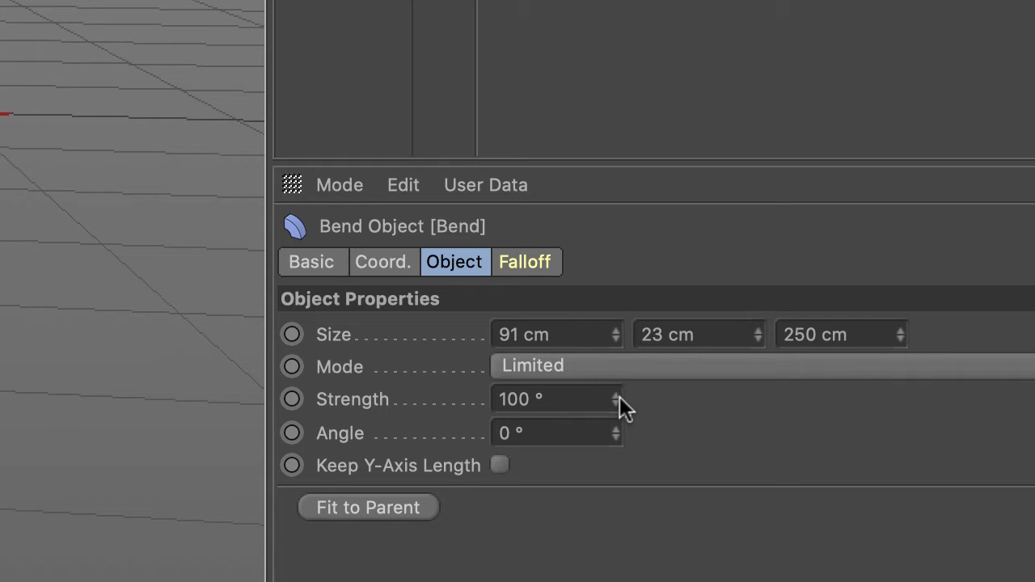
drag(619, 396, 637, 410)
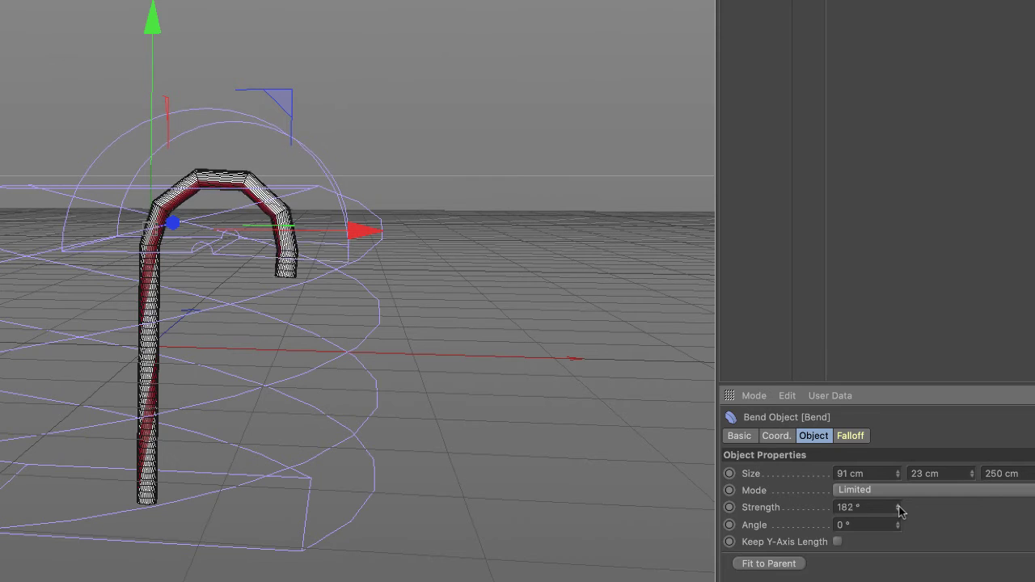
drag(900, 511, 898, 512)
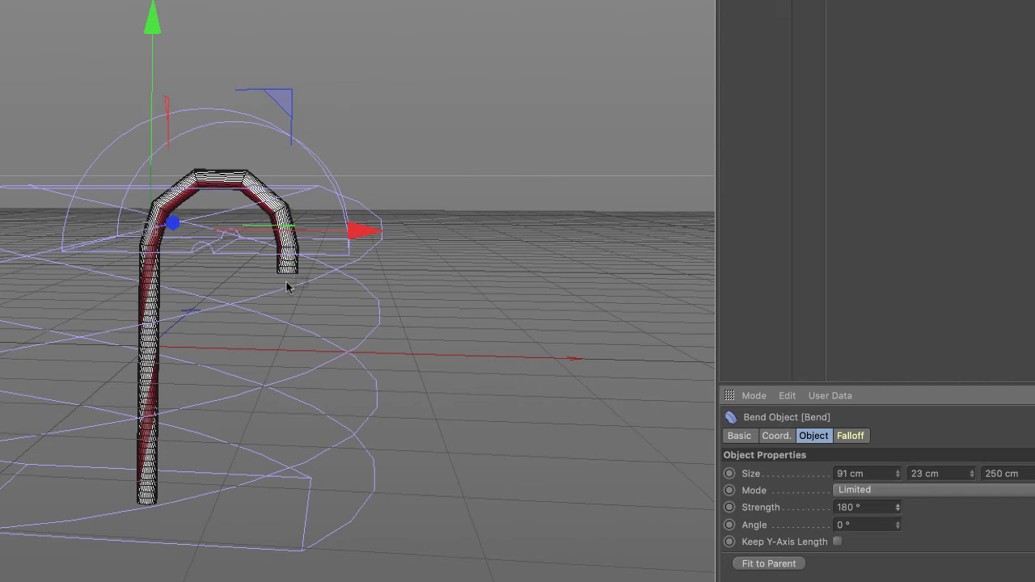
scroll(178, 391, up, 5)
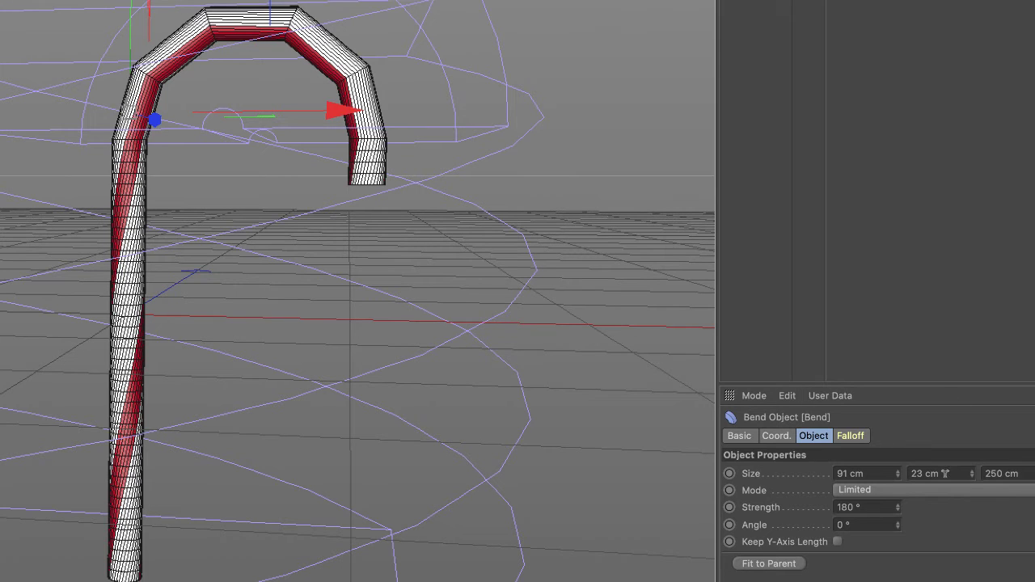
- Set the Bend Size X and Size Y both to 30 cm
click(853, 473)
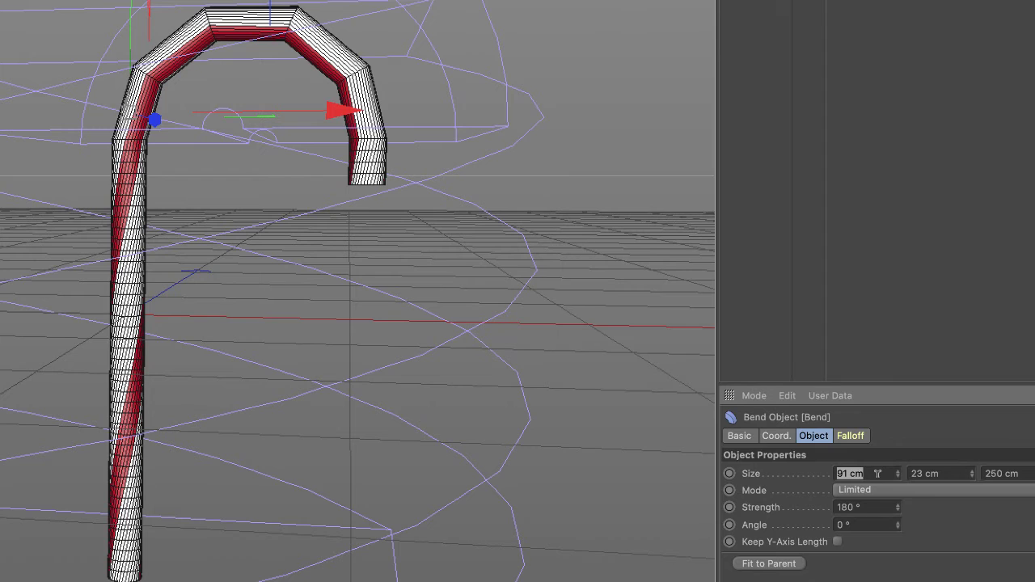
text(30)
key(Return)
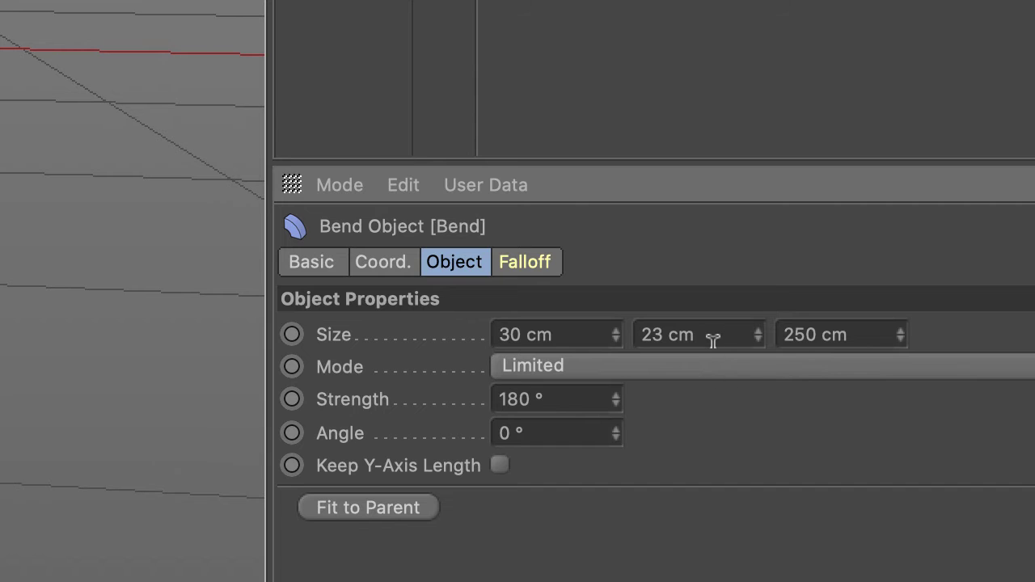
drag(708, 335, 614, 329)
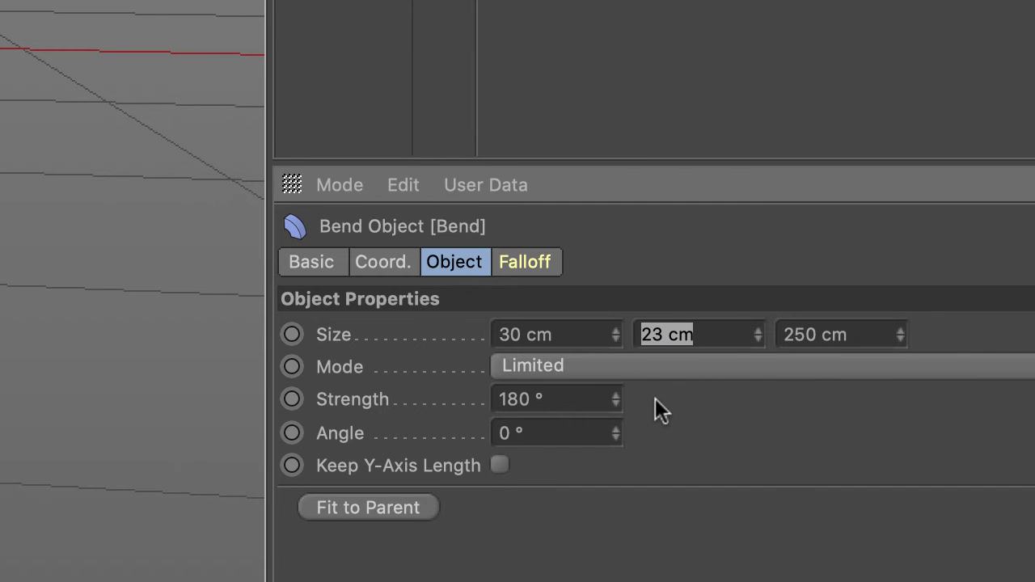
text(30)
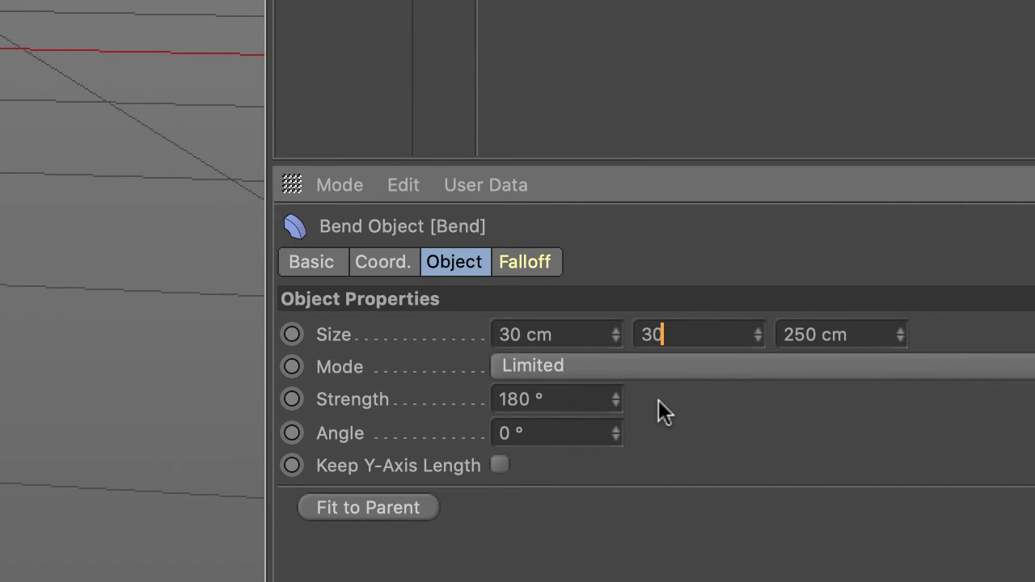
key(Return)
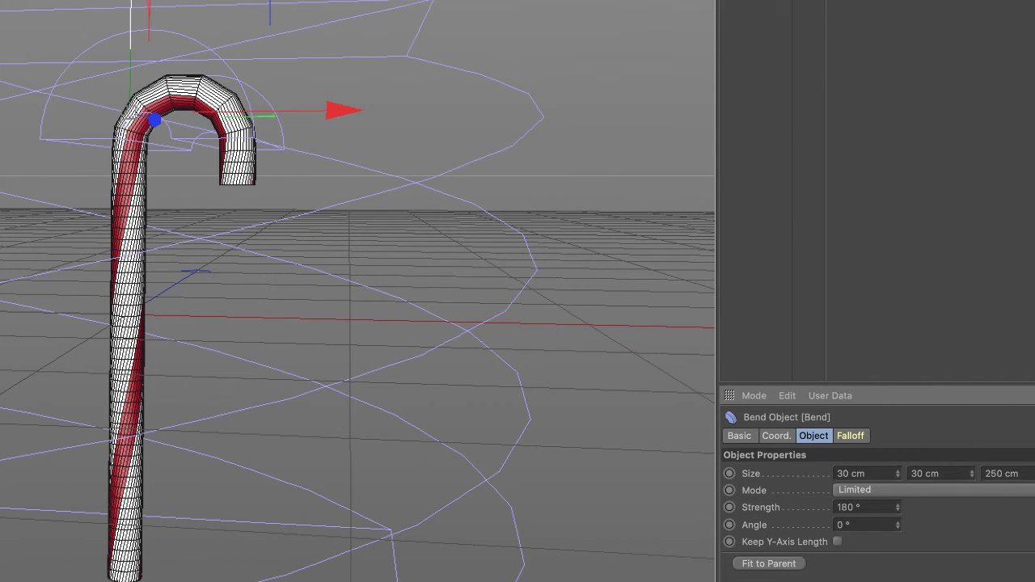
- Slide the Bend deformer higher up the cane and orbit to inspect the tight hook
mouse_move(130, 24)
mouse_down()
mouse_move(130, 37)
mouse_move(131, 14)
mouse_move(130, 31)
mouse_up()
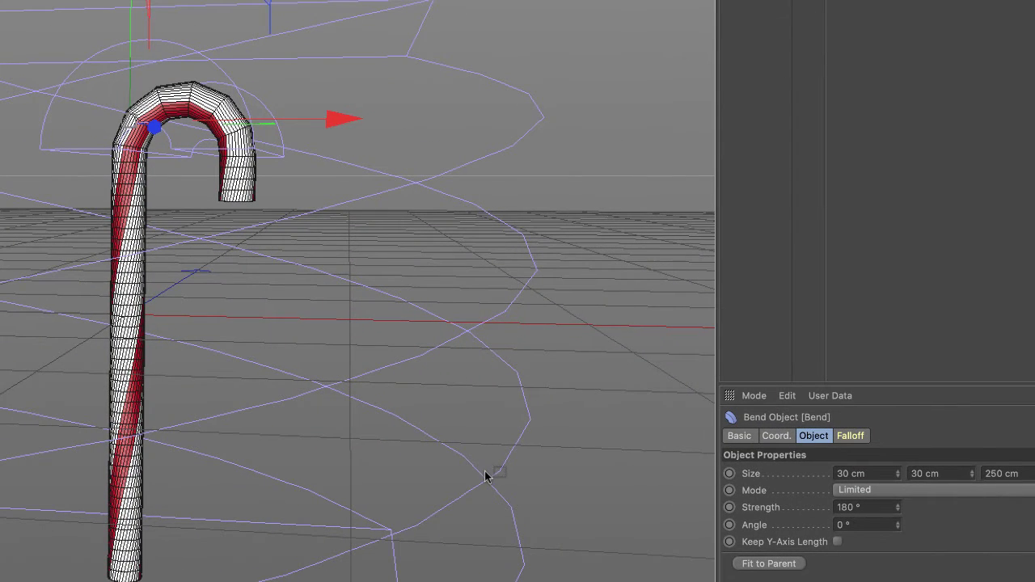
alt+drag(485, 473, 469, 492)
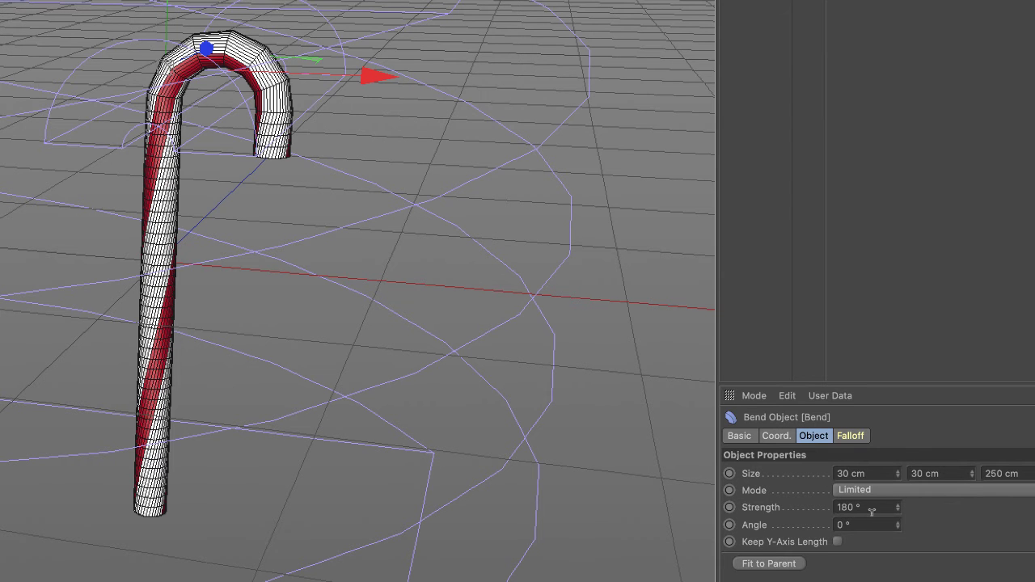
alt+drag(391, 341, 356, 282)
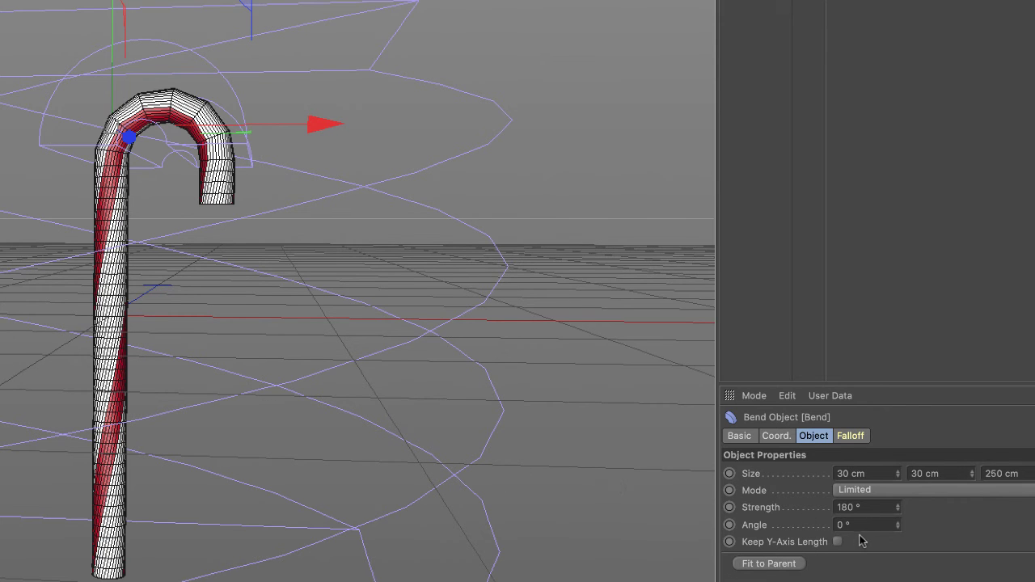
alt+drag(304, 459, 244, 459)
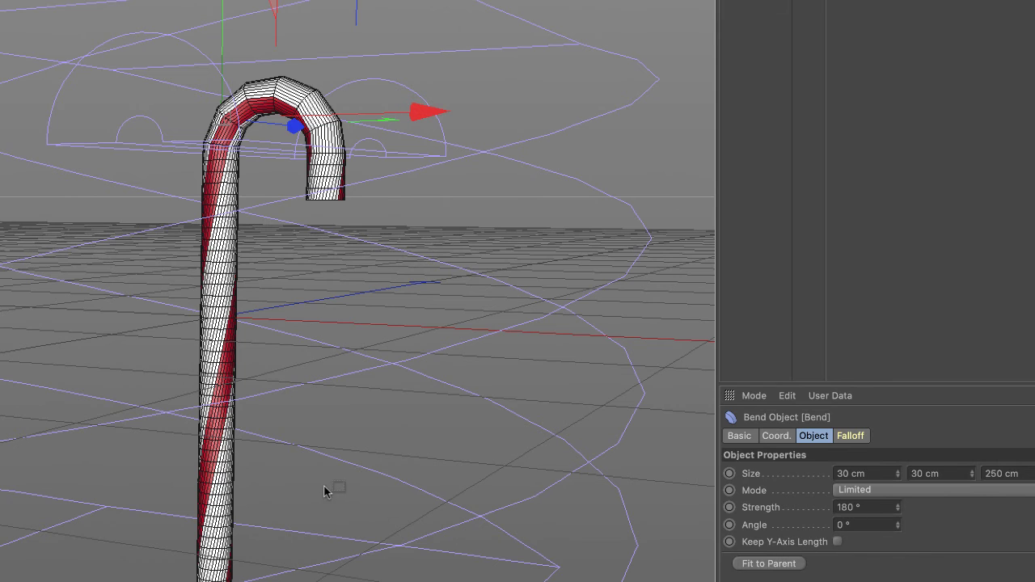
alt+drag(328, 487, 362, 483)
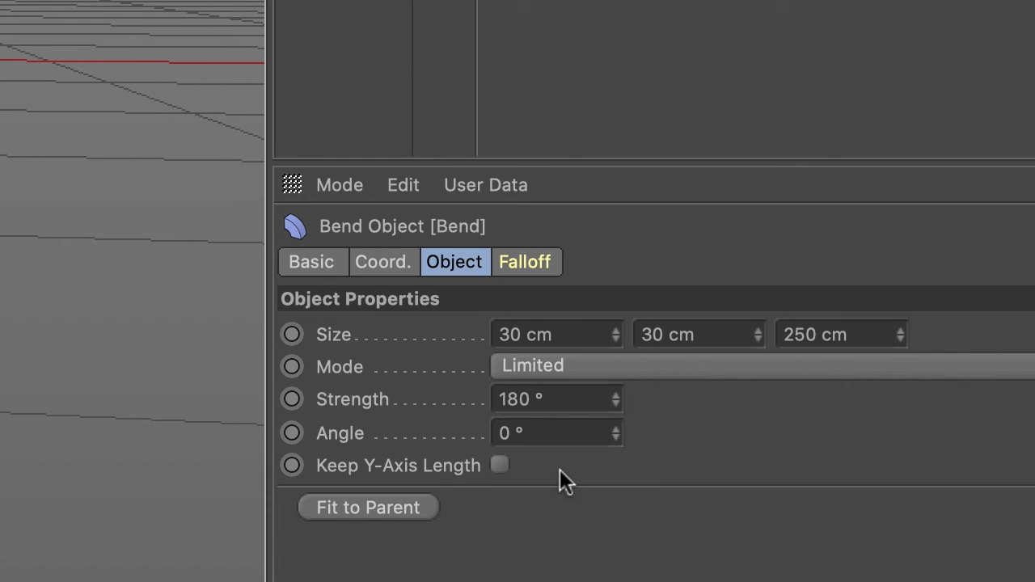
- Set the Bend deformer's P.Y position to 90 cm, then return to its Object settings
click(383, 264)
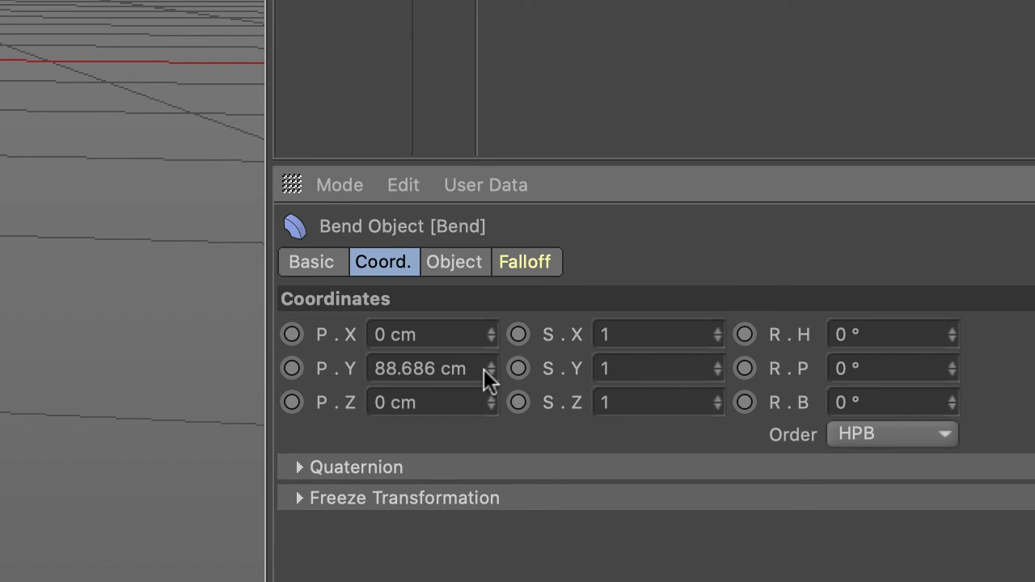
drag(462, 368, 371, 369)
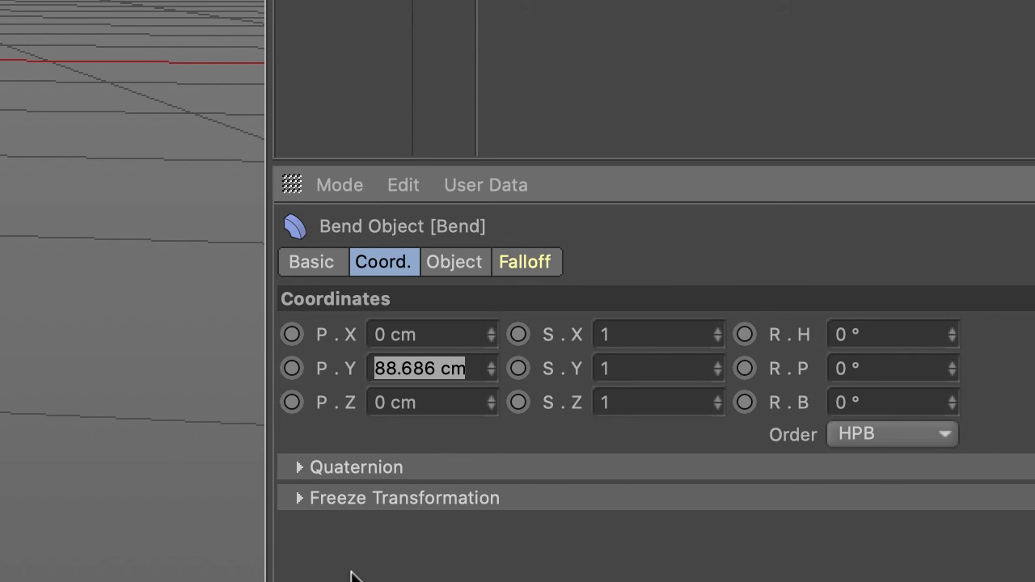
text(90)
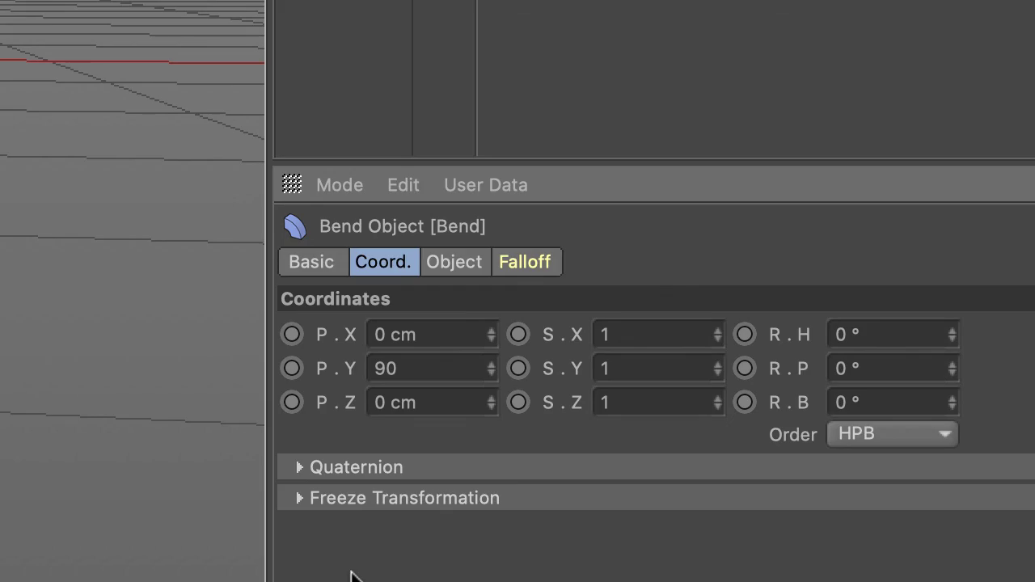
key(Return)
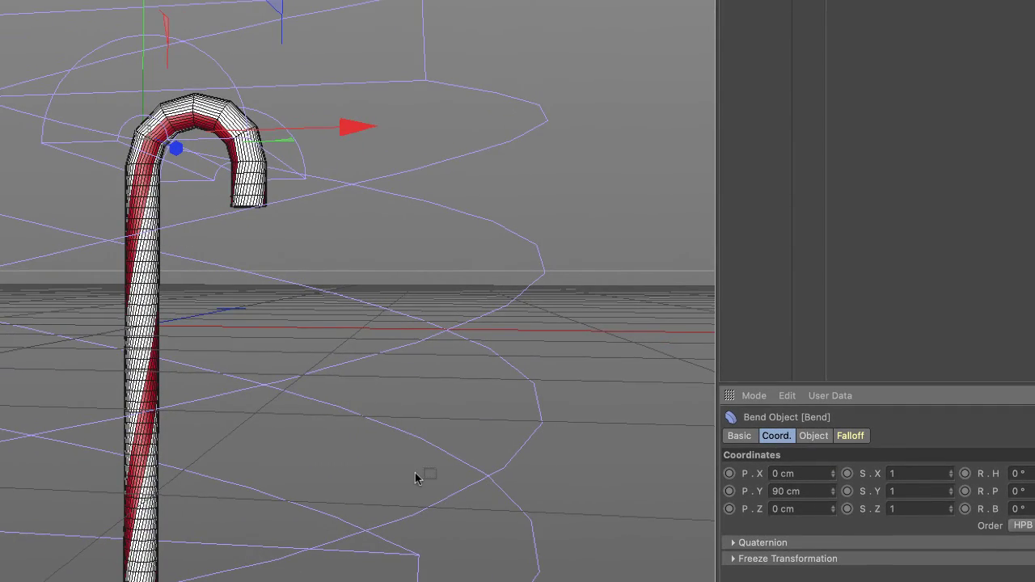
alt+drag(415, 473, 449, 473)
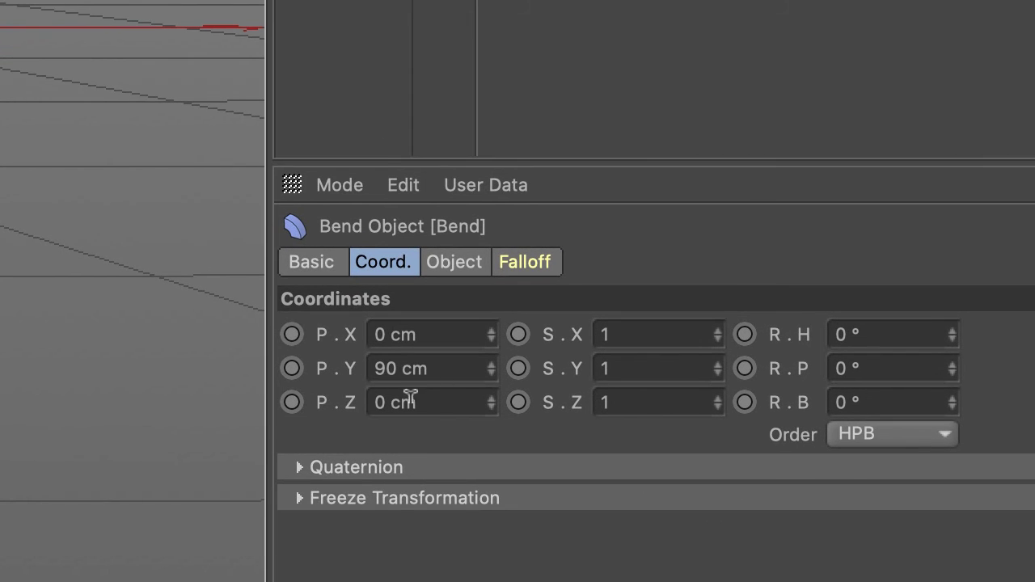
click(323, 265)
click(452, 266)
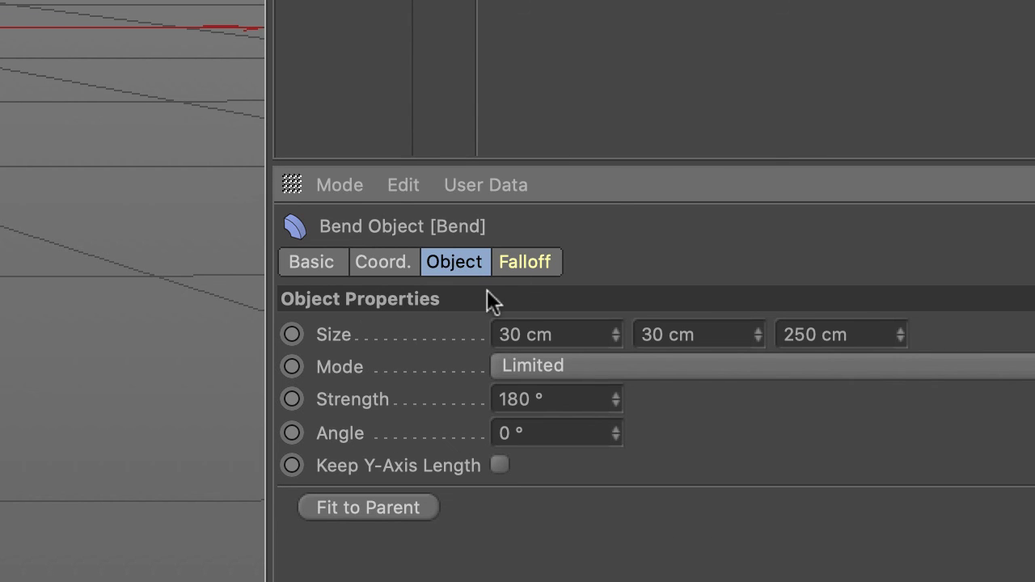